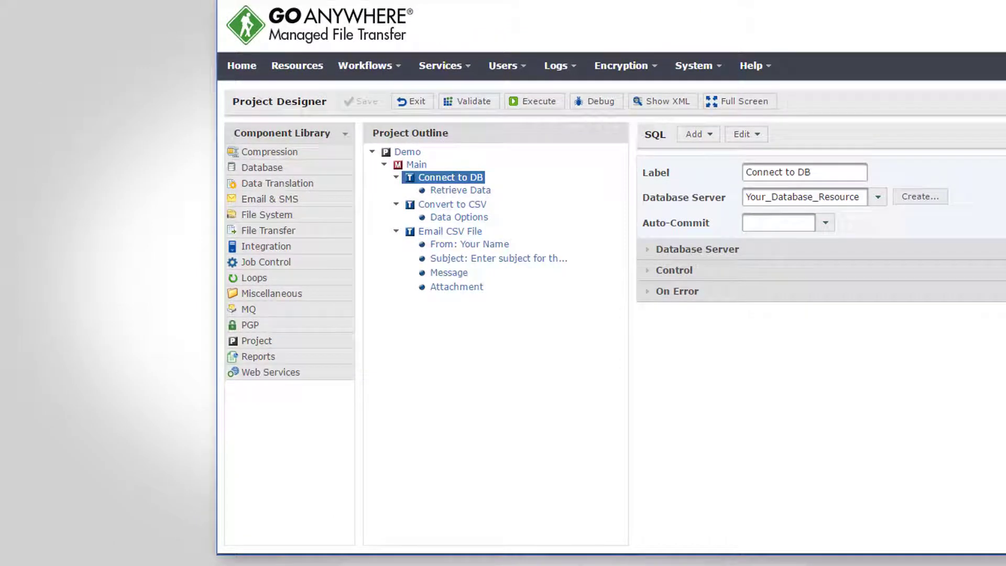
Step: Add a Zip task from the Compression library and move it just above Email CSV File
{"action": "left_click", "coordinate": [250, 153]}
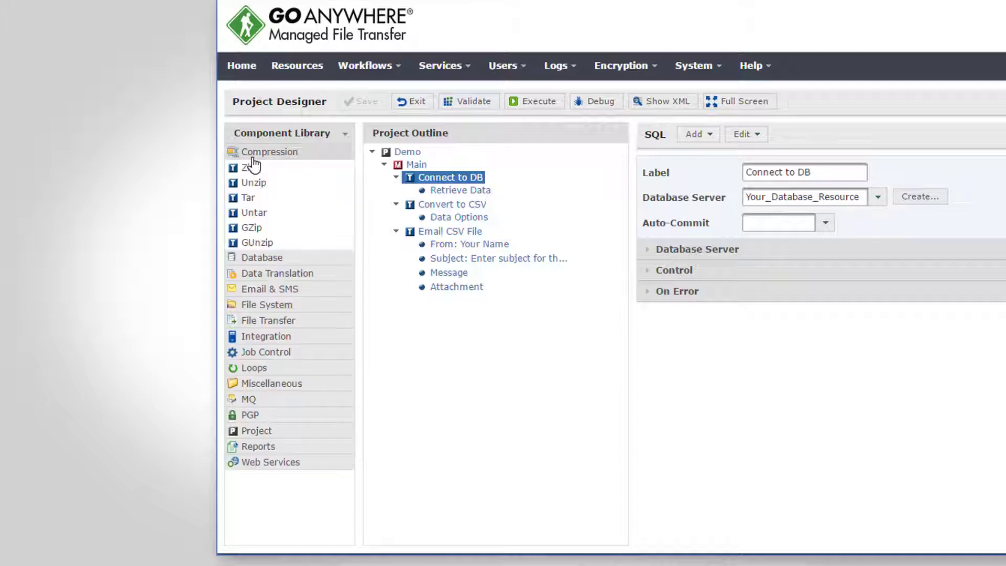
{"action": "mouse_move", "coordinate": [263, 162]}
{"action": "left_mouse_down"}
{"action": "mouse_move", "coordinate": [438, 256]}
{"action": "mouse_move", "coordinate": [441, 237]}
{"action": "left_mouse_up"}
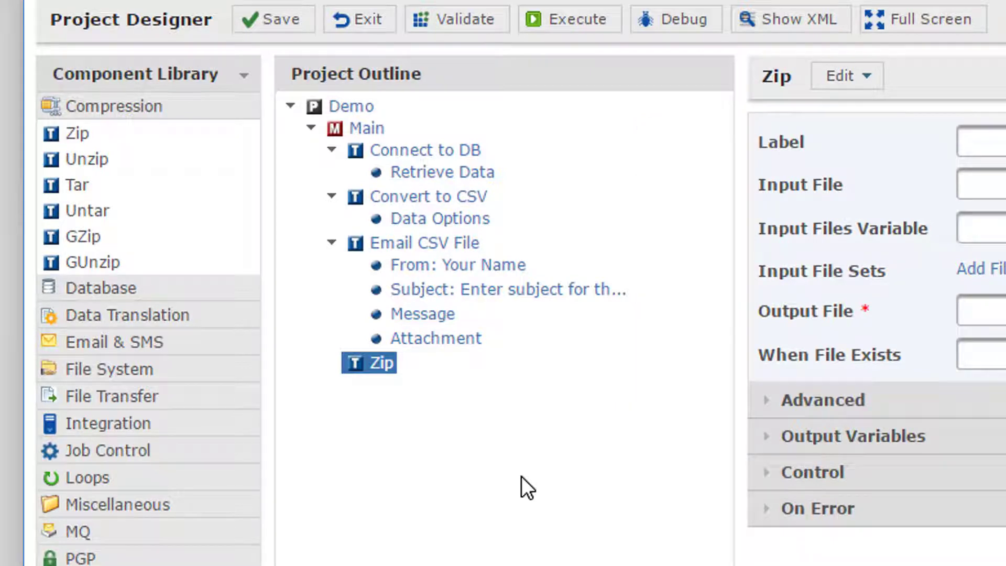
{"action": "left_click_drag", "start_coordinate": [380, 363], "coordinate": [397, 248]}
{"action": "right_click", "coordinate": [387, 250]}
{"action": "mouse_move", "coordinate": [456, 267]}
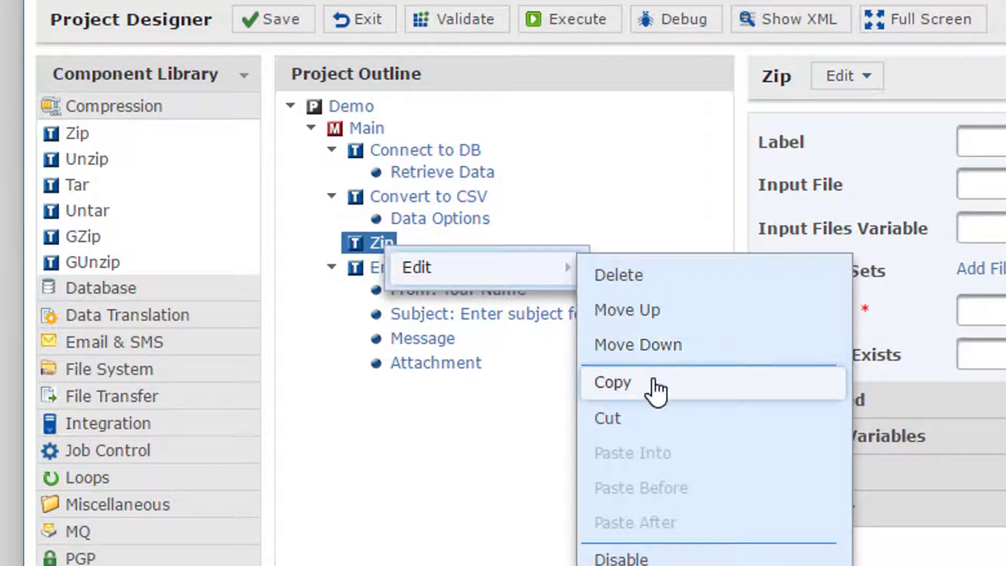
{"action": "left_click", "coordinate": [494, 464]}
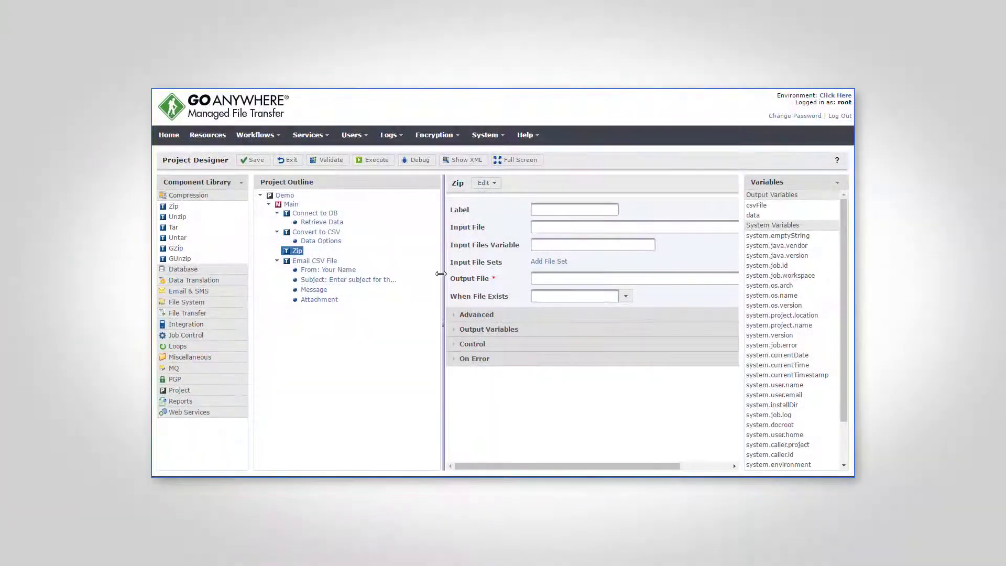
Step: Widen the Zip settings form, expand Advanced, and check the Encryption Method help
{"action": "left_click_drag", "start_coordinate": [442, 281], "coordinate": [362, 290]}
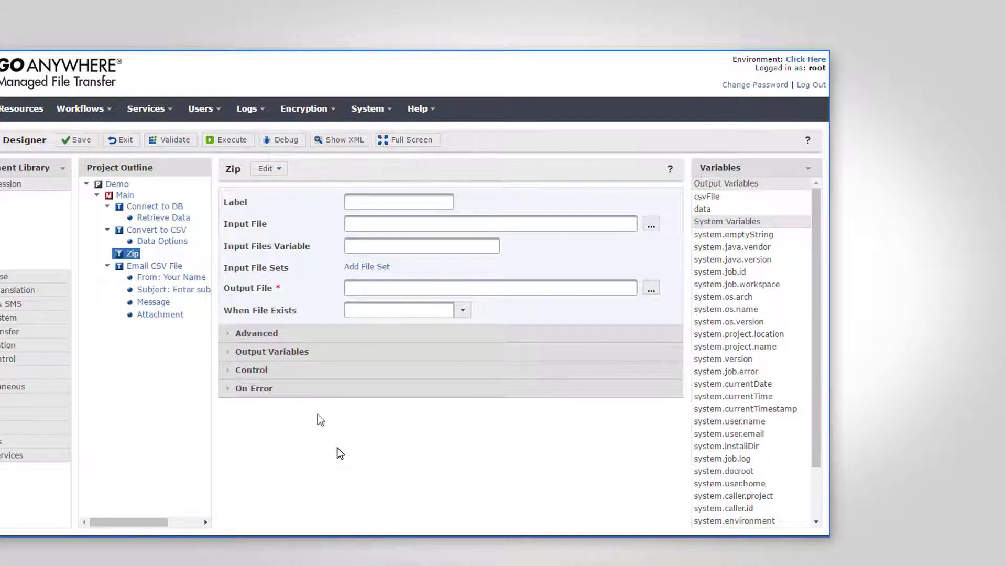
{"action": "left_click", "coordinate": [264, 337]}
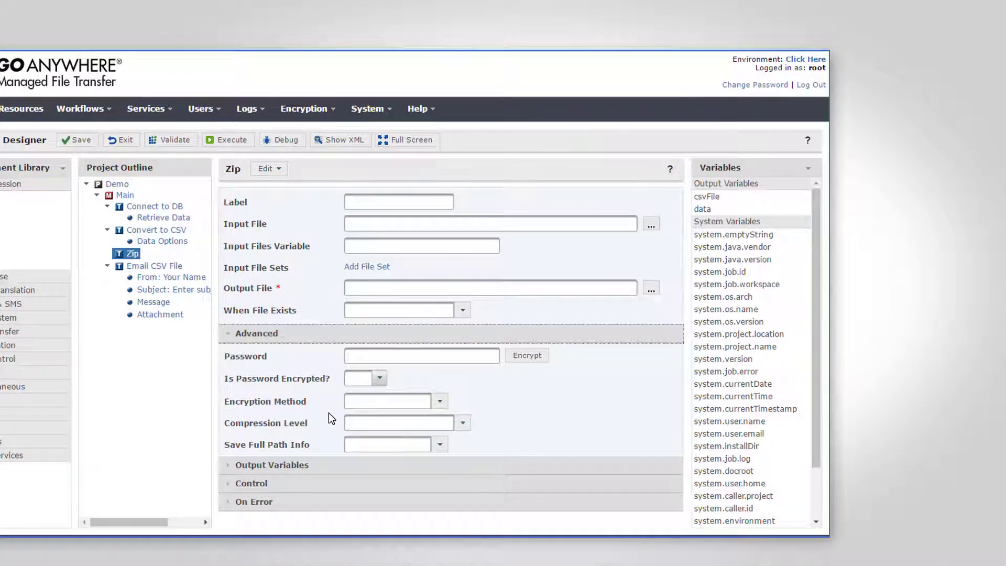
{"action": "left_click", "coordinate": [284, 402]}
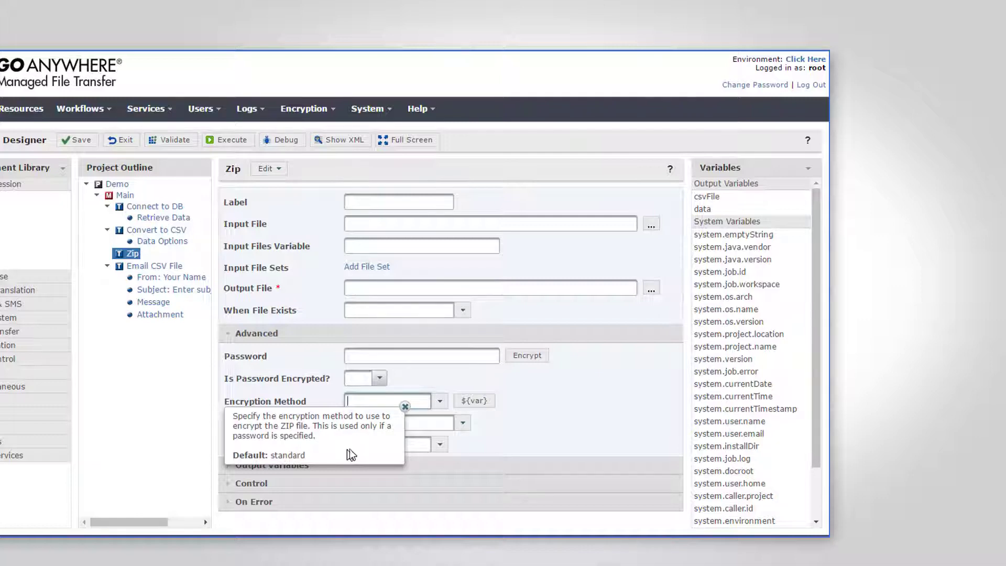
{"action": "left_click", "coordinate": [405, 406]}
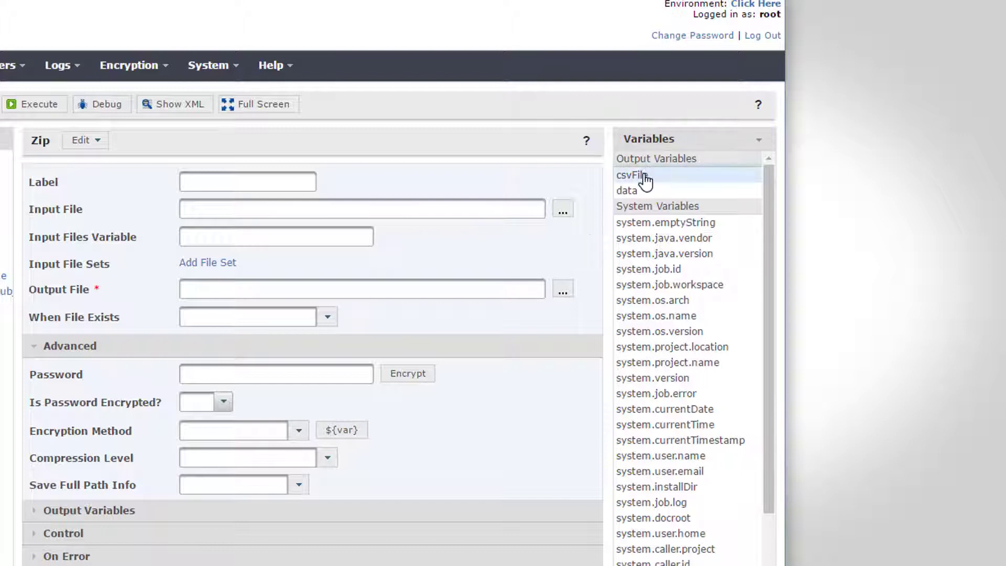
Step: Set the Zip task's Input File to ${csvFile}
{"action": "left_click_drag", "start_coordinate": [640, 176], "coordinate": [368, 207]}
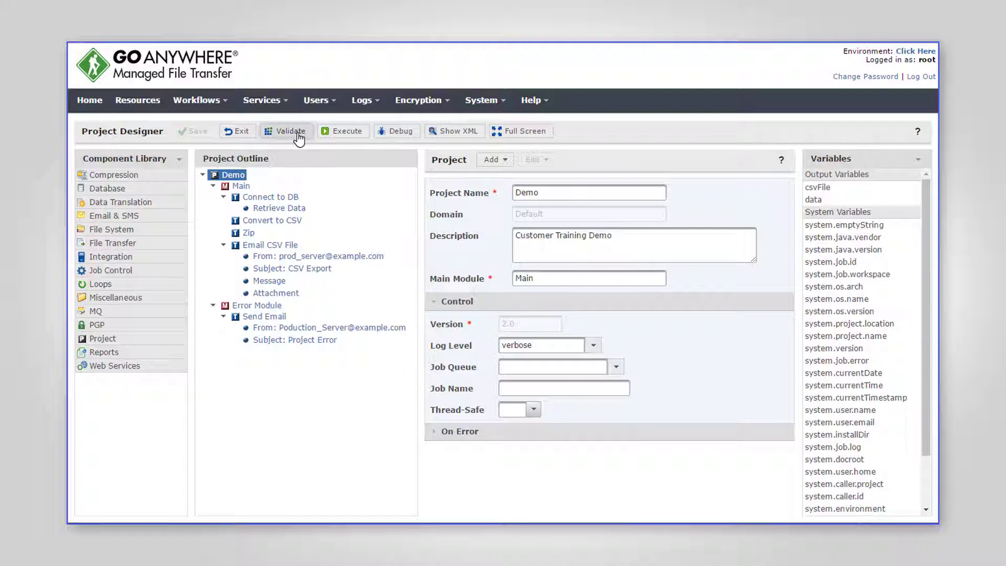
Step: Execute the Demo project and check its job log for errors
{"action": "left_click", "coordinate": [350, 136]}
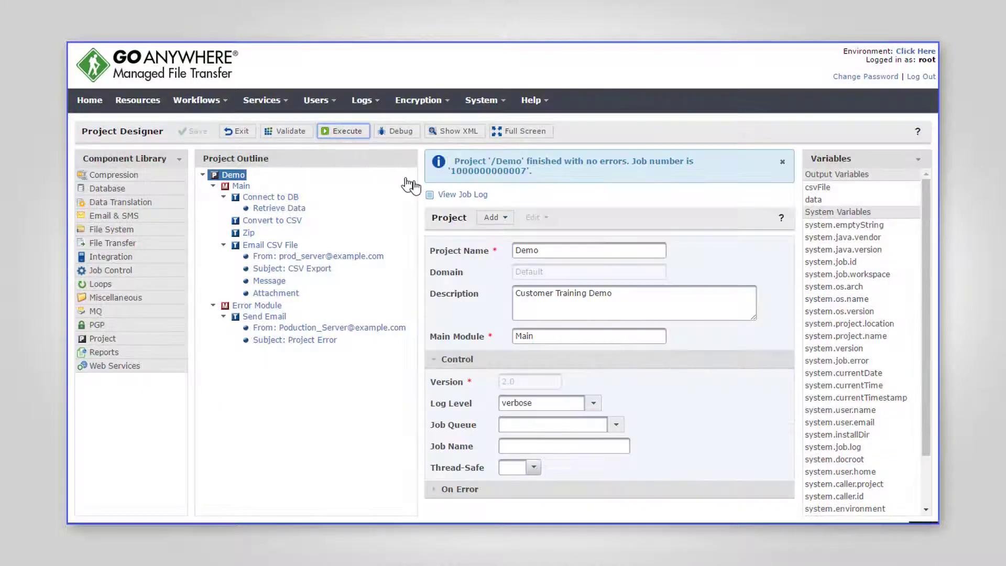
{"action": "left_click", "coordinate": [462, 197]}
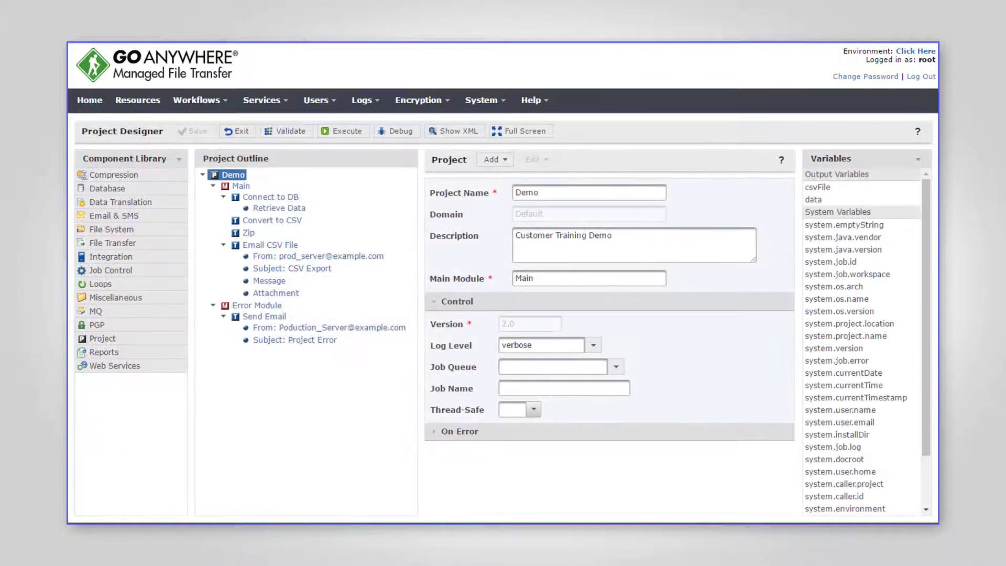
{"action": "left_click", "coordinate": [403, 138]}
Step: Debug the Demo project and step through its first task, Connect to DB
{"action": "left_click", "coordinate": [403, 138]}
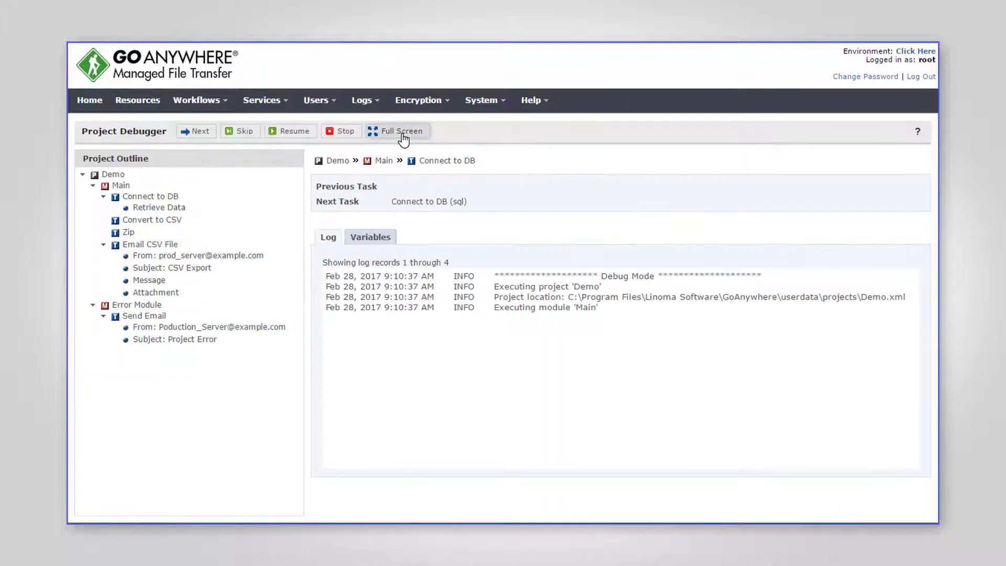
{"action": "left_click", "coordinate": [206, 139]}
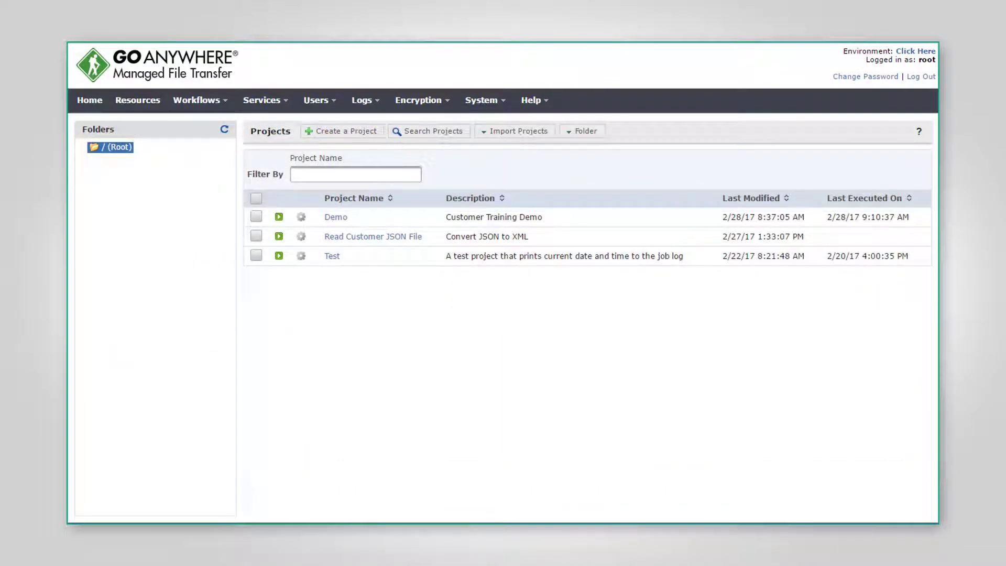
{"action": "left_click", "coordinate": [597, 133]}
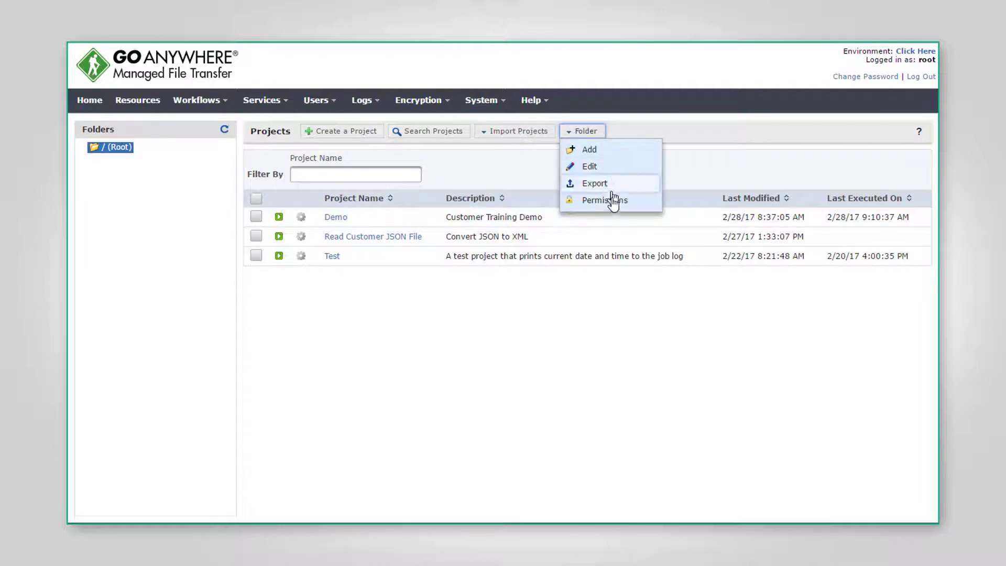
{"action": "left_click", "coordinate": [613, 201]}
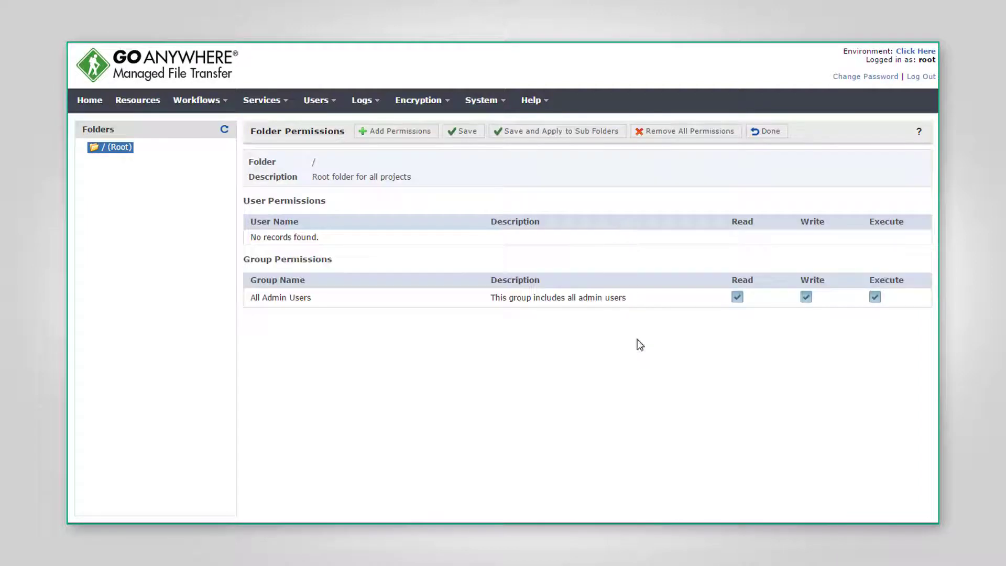
{"action": "left_click", "coordinate": [765, 132]}
{"action": "left_click", "coordinate": [301, 236]}
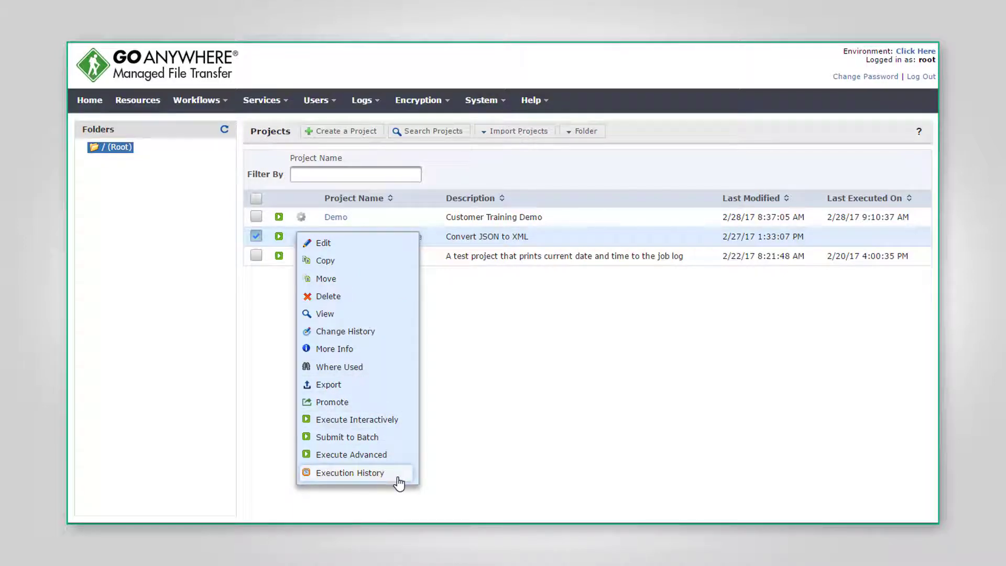
{"action": "left_click", "coordinate": [442, 493]}
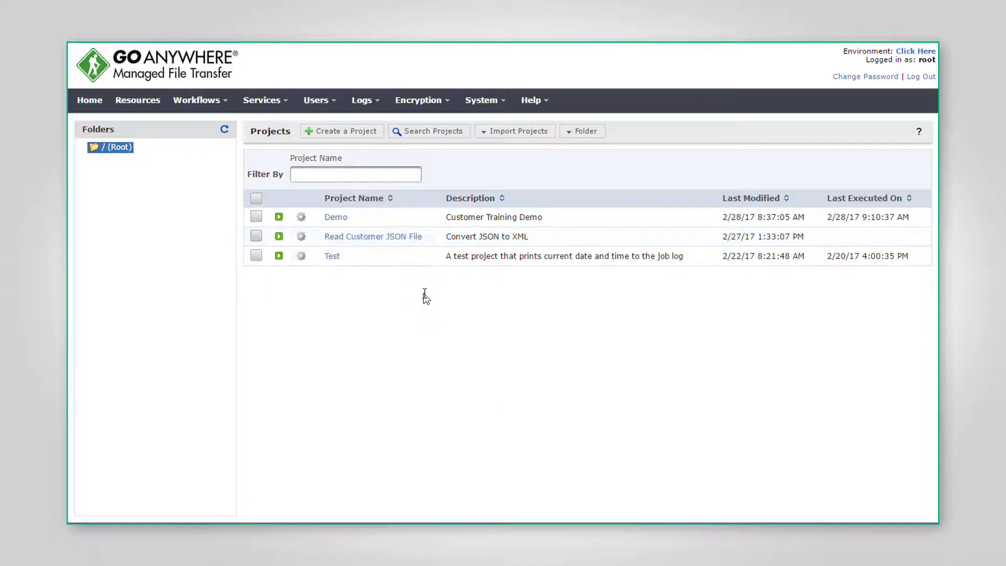
Step: Save a new project using the Database to Fixed-width to Email template and the name Conversion
{"action": "left_click", "coordinate": [364, 133]}
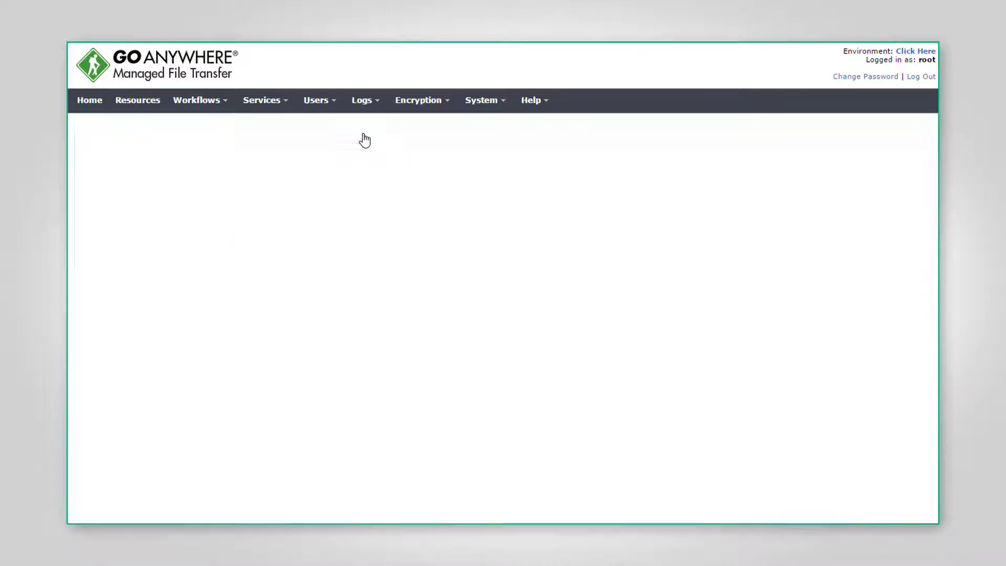
{"action": "left_click", "coordinate": [508, 162]}
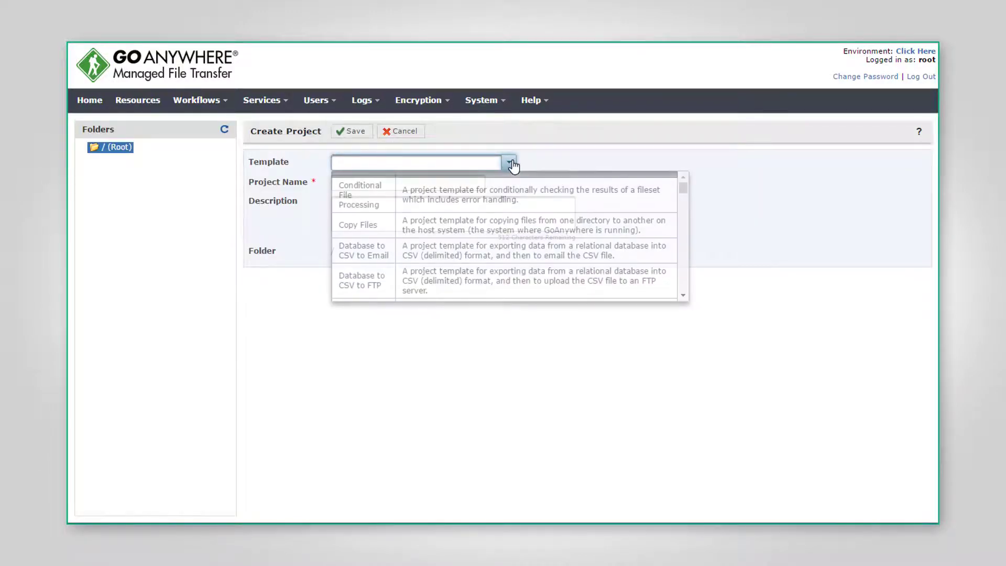
{"action": "left_click_drag", "start_coordinate": [683, 186], "coordinate": [680, 206]}
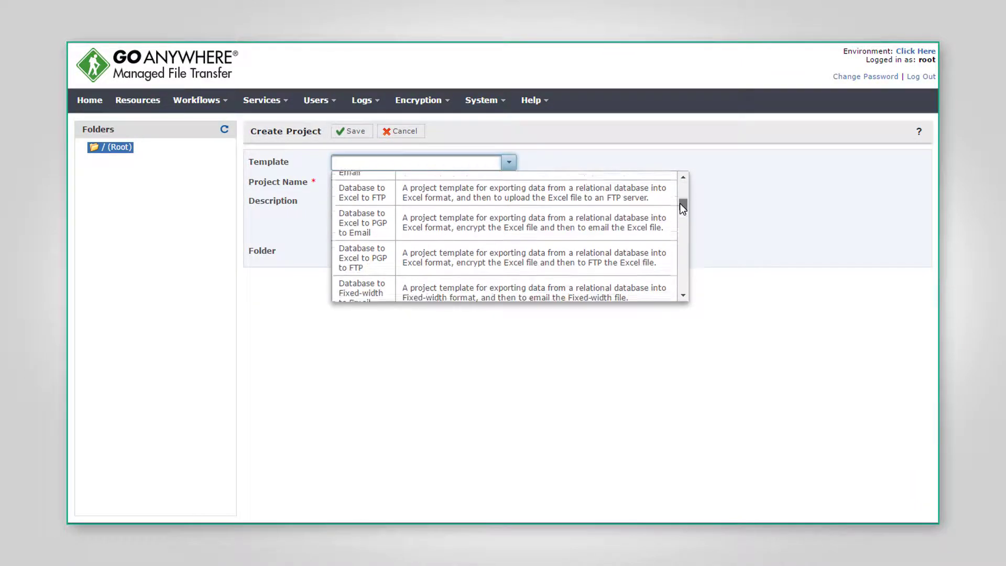
{"action": "left_click", "coordinate": [622, 234]}
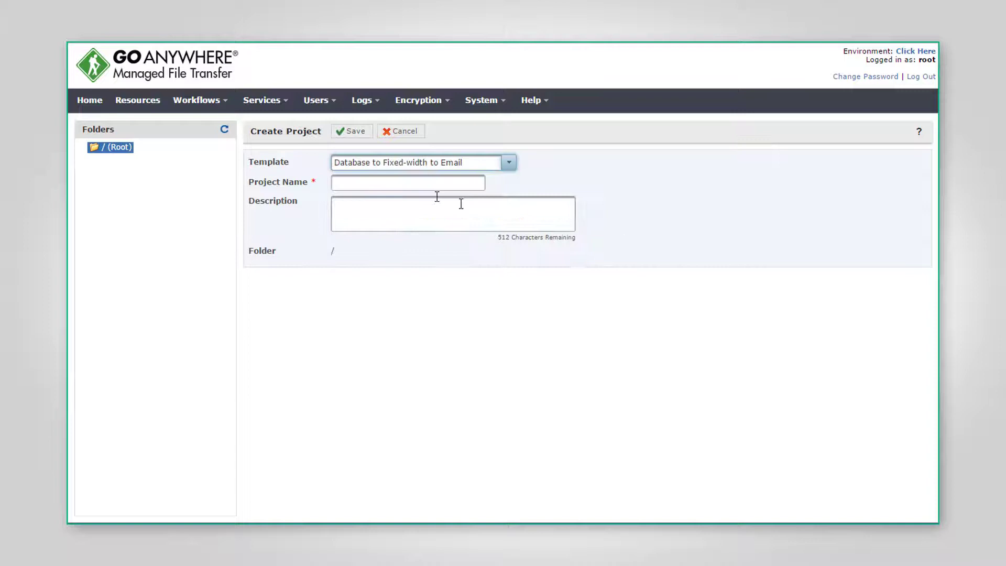
{"action": "left_click", "coordinate": [406, 187]}
{"action": "type", "text": "Conver"}
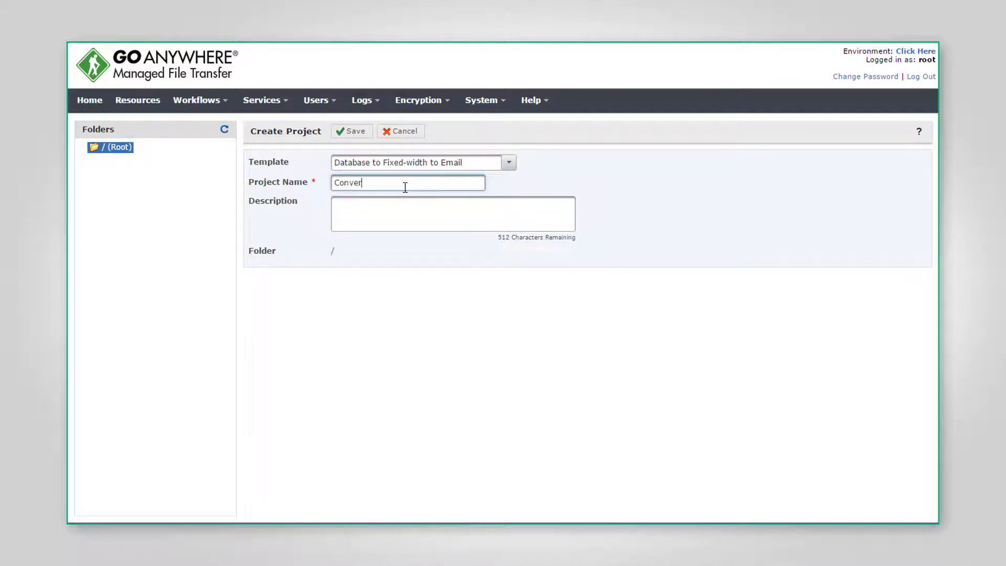
{"action": "type", "text": "sion"}
{"action": "left_click", "coordinate": [356, 134]}
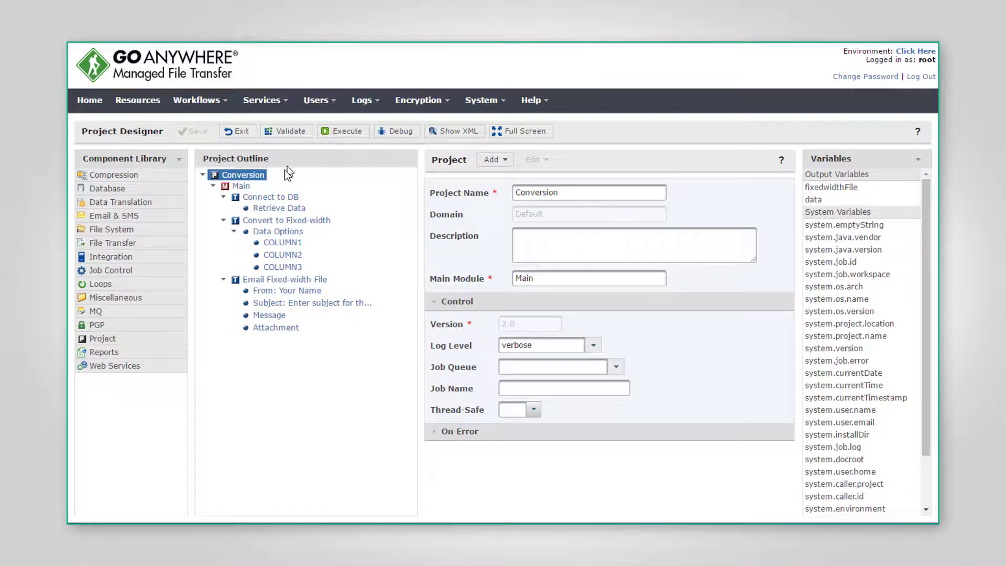